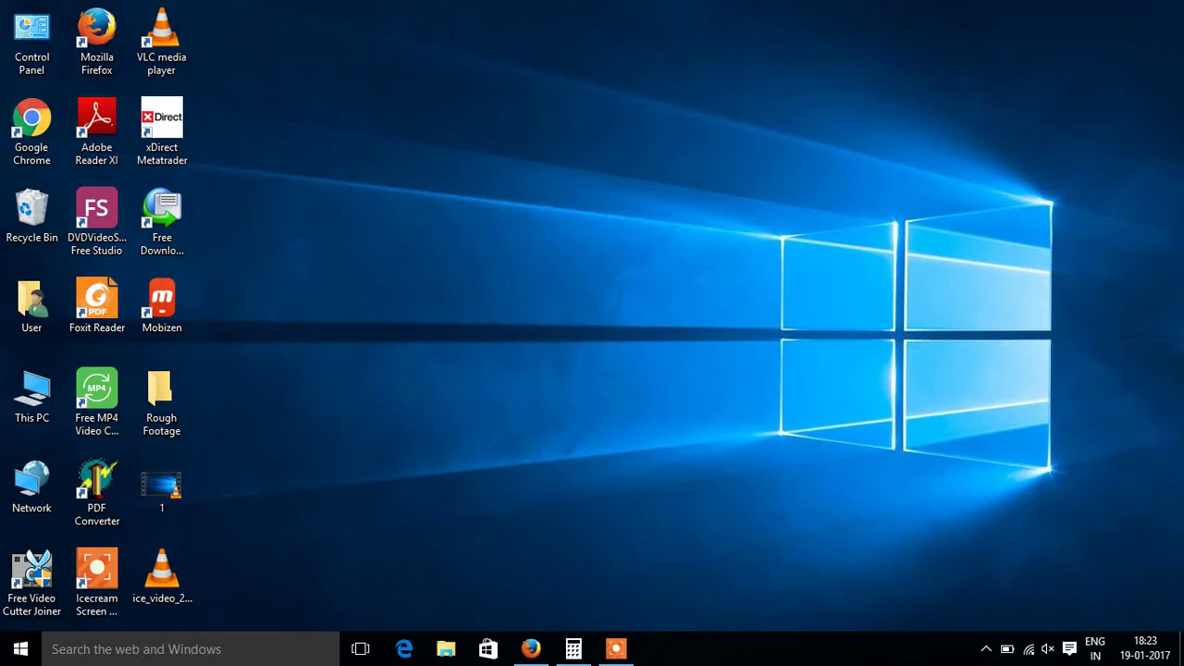
Step: Save screen_recorder_setup.exe from icecreamapps.com's Screen Recorder page via Free Download in Firefox
left_click(533, 650)
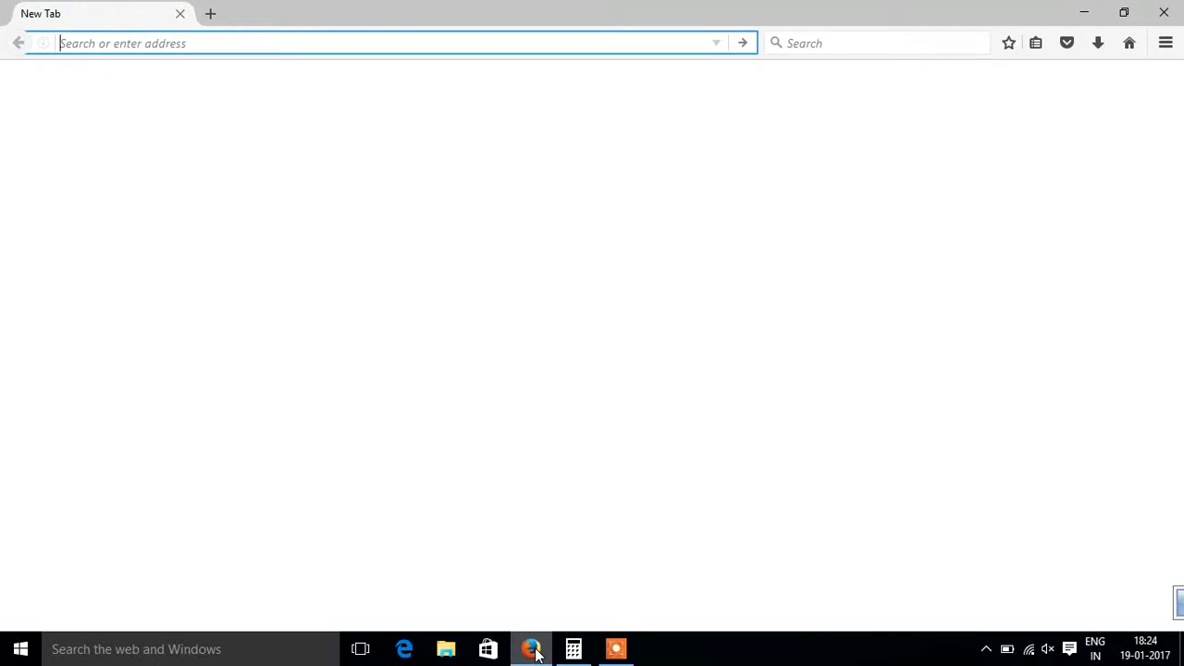
type("ic")
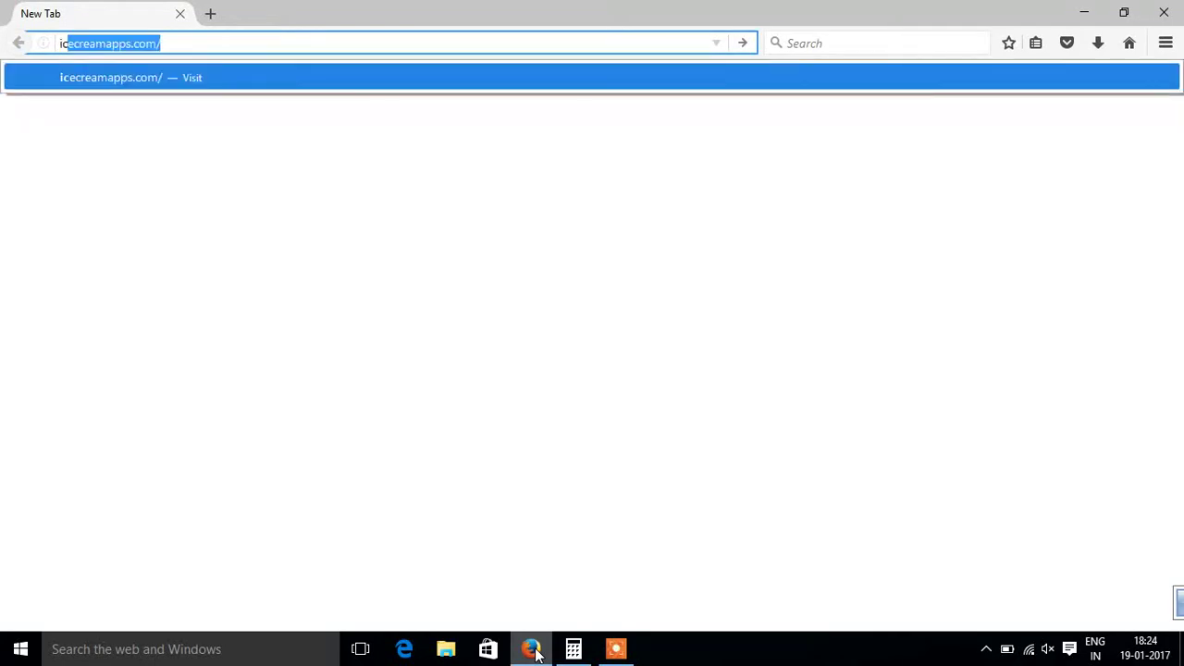
type("ecreamapps.com/")
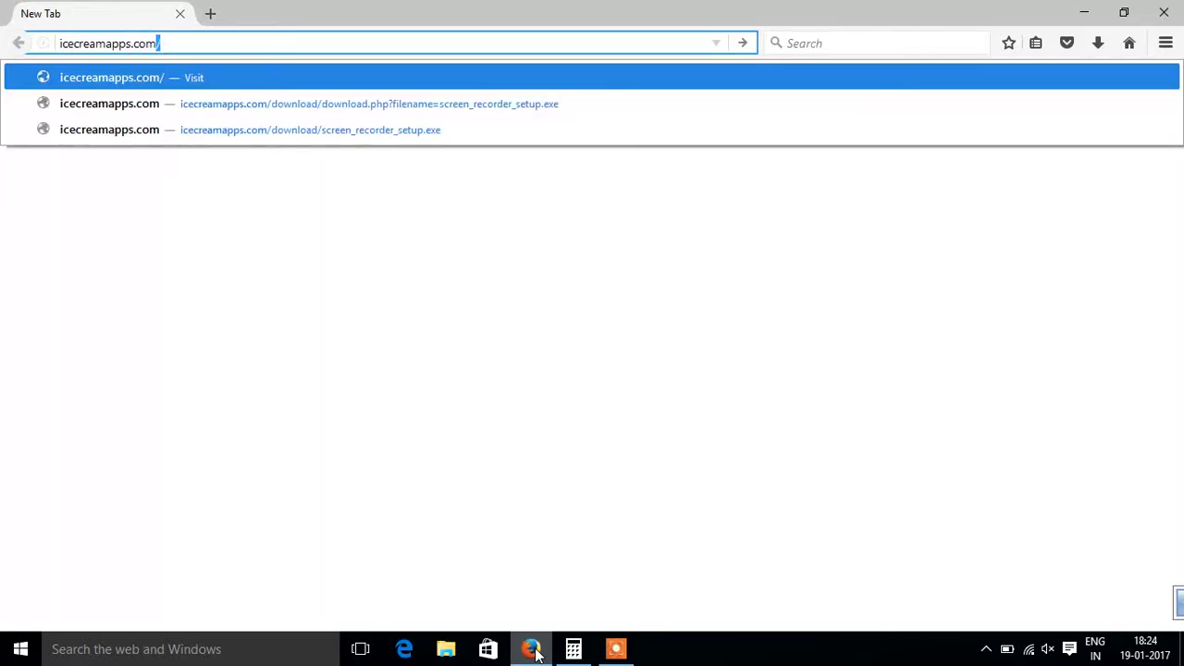
key("Return")
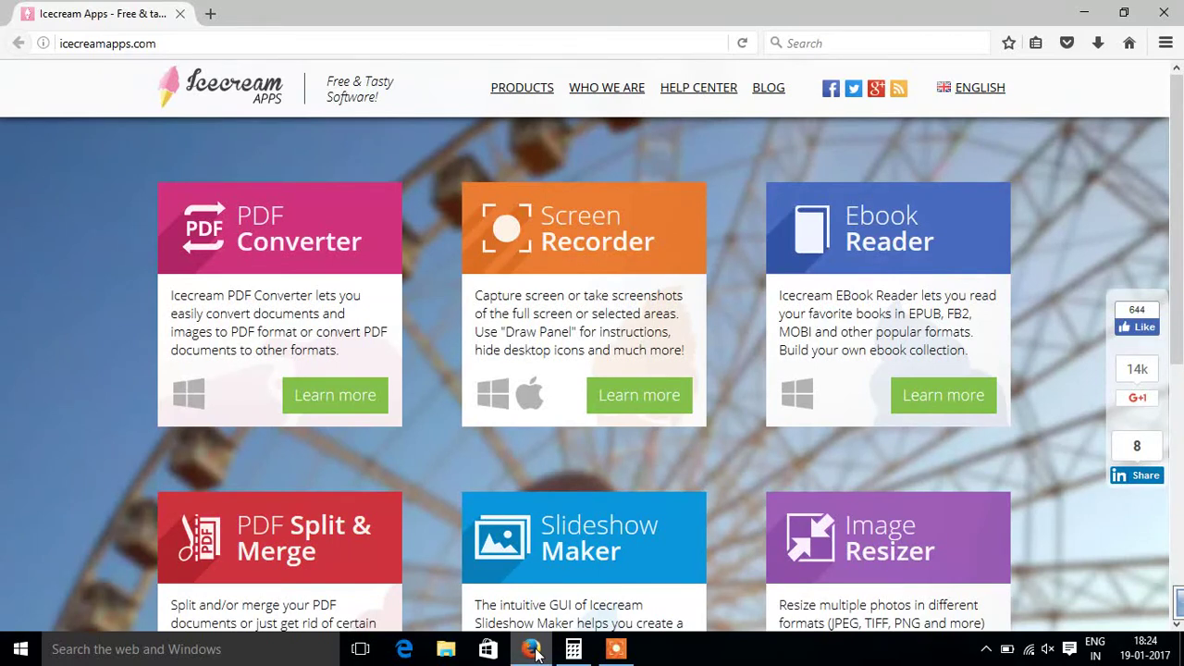
left_click(629, 401)
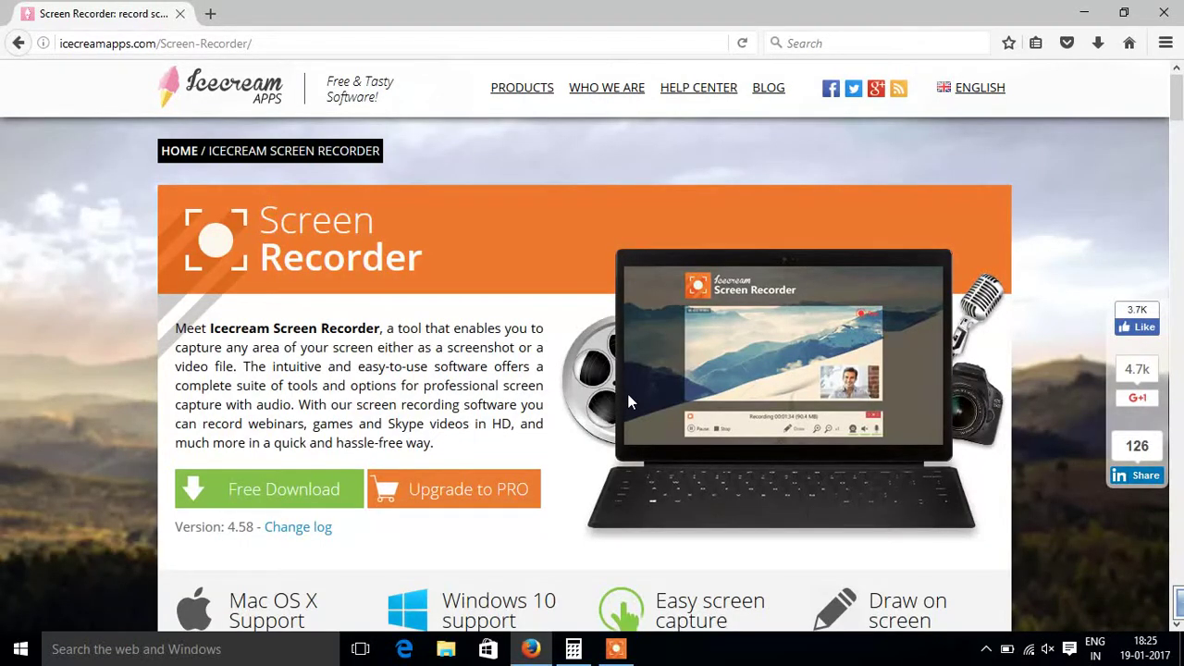
left_click(255, 490)
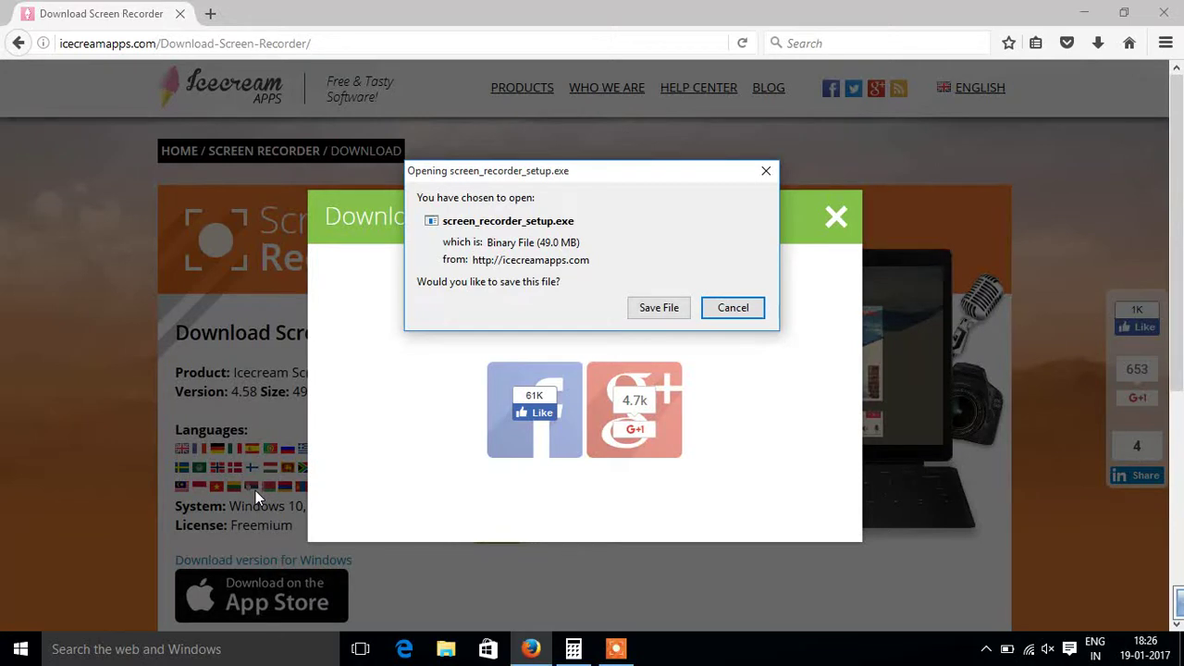
left_click(659, 307)
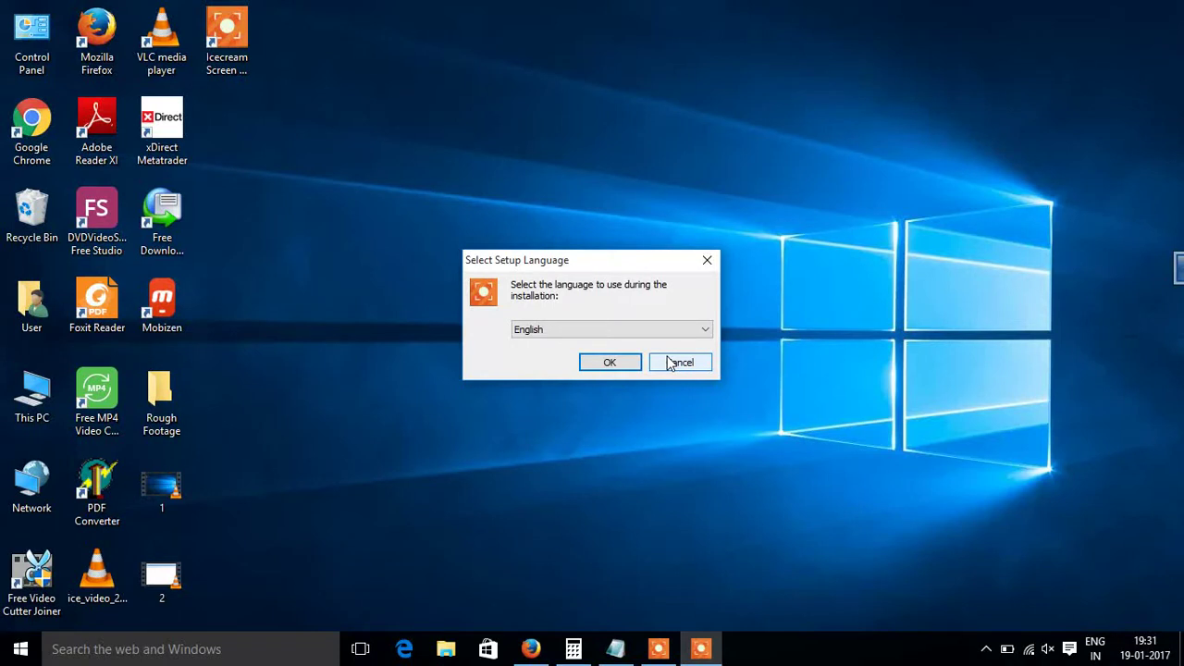
Step: Install Icecream Screen Recorder in English, accepting the license and keeping shortcuts and codecs checked
left_click(617, 362)
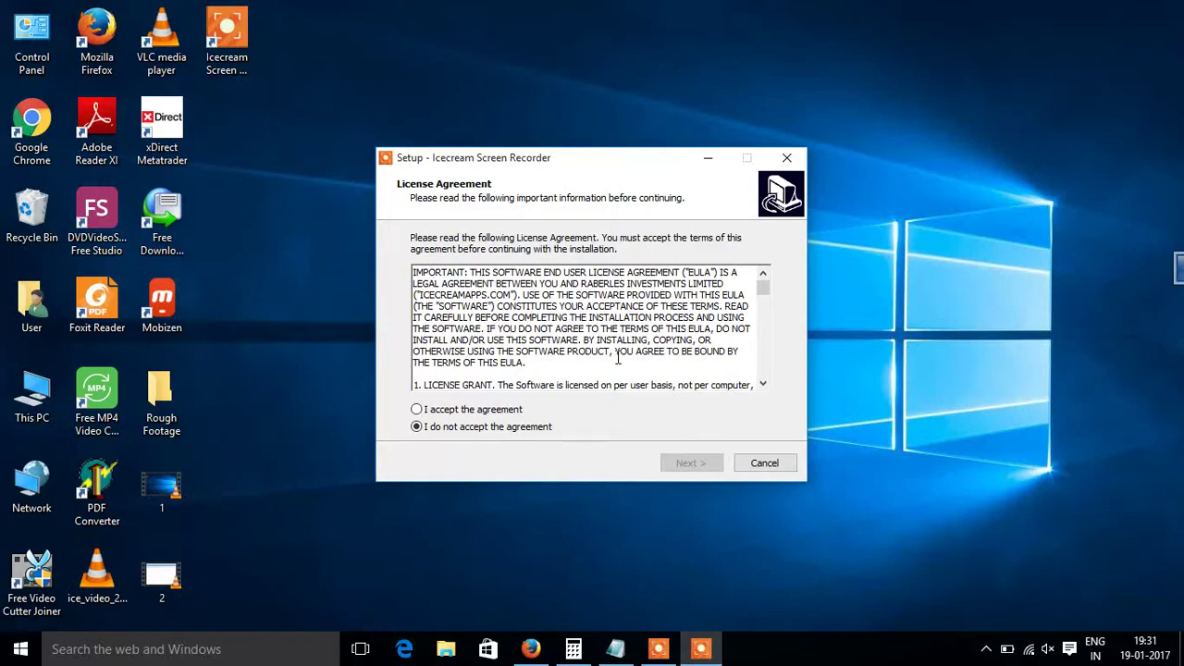
left_click(510, 409)
left_click(689, 463)
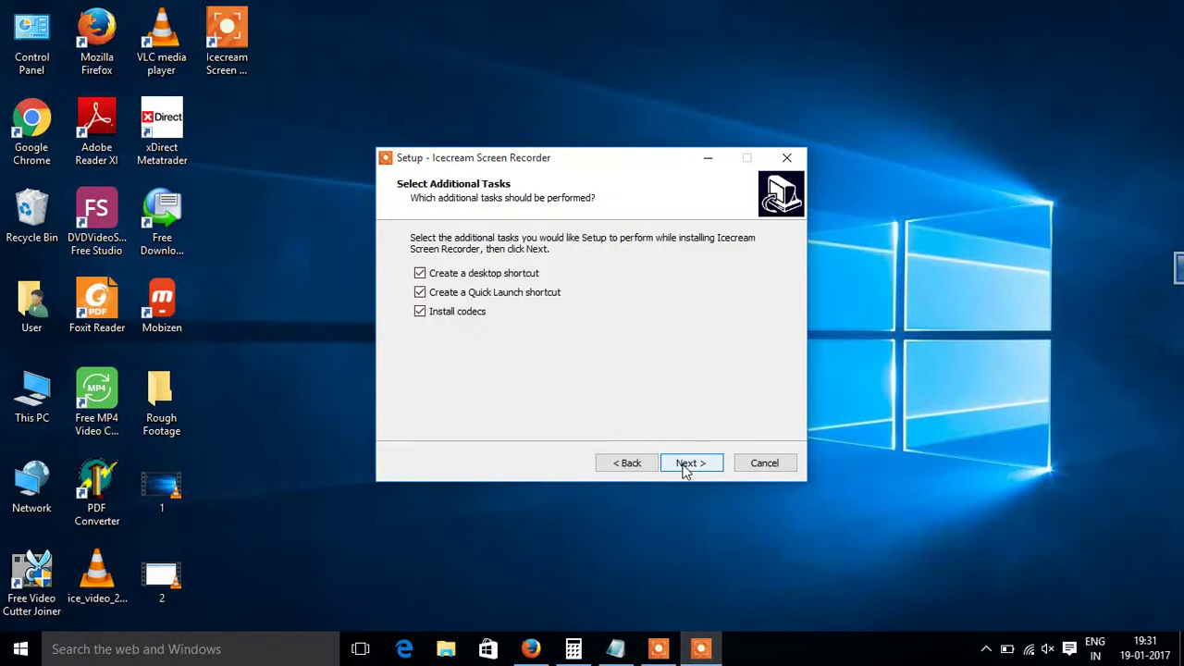
left_click(685, 467)
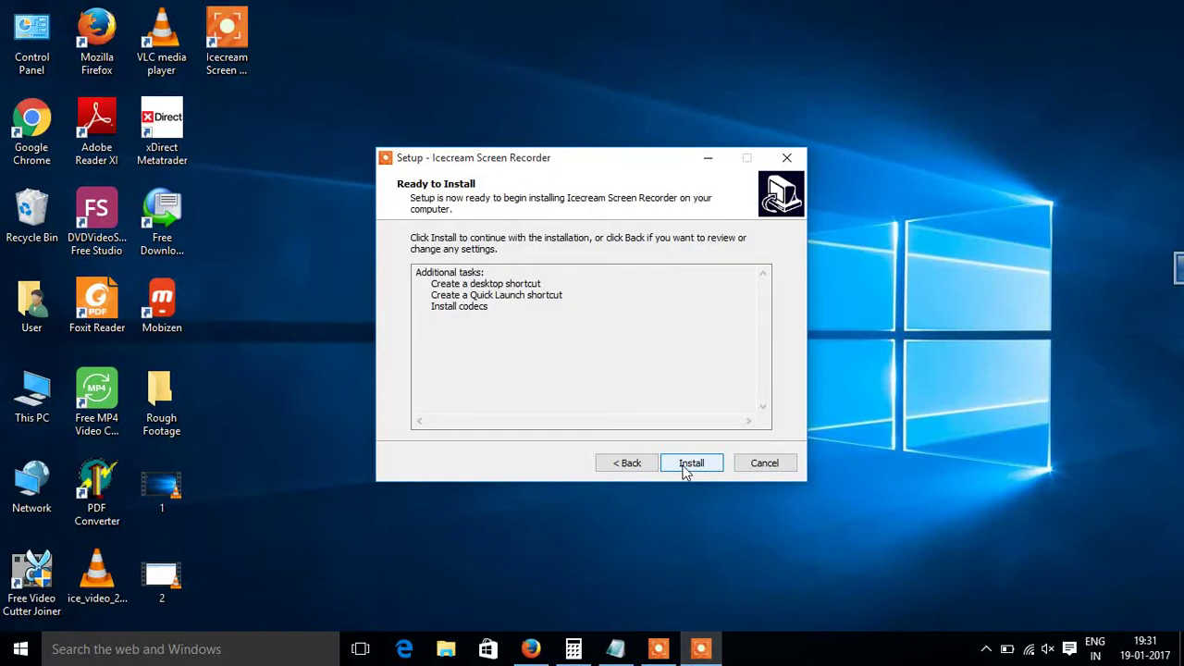
left_click(686, 467)
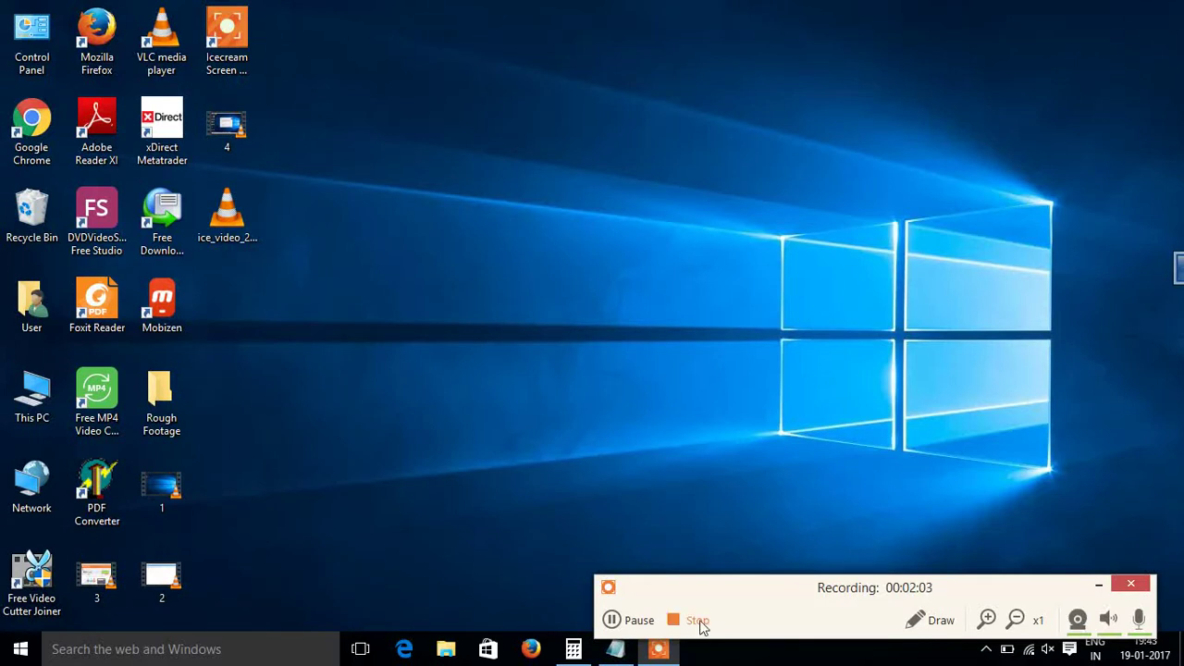
Step: Minimize the Icecream recording control panel, leaving the Firefox tab visible
left_click(1096, 588)
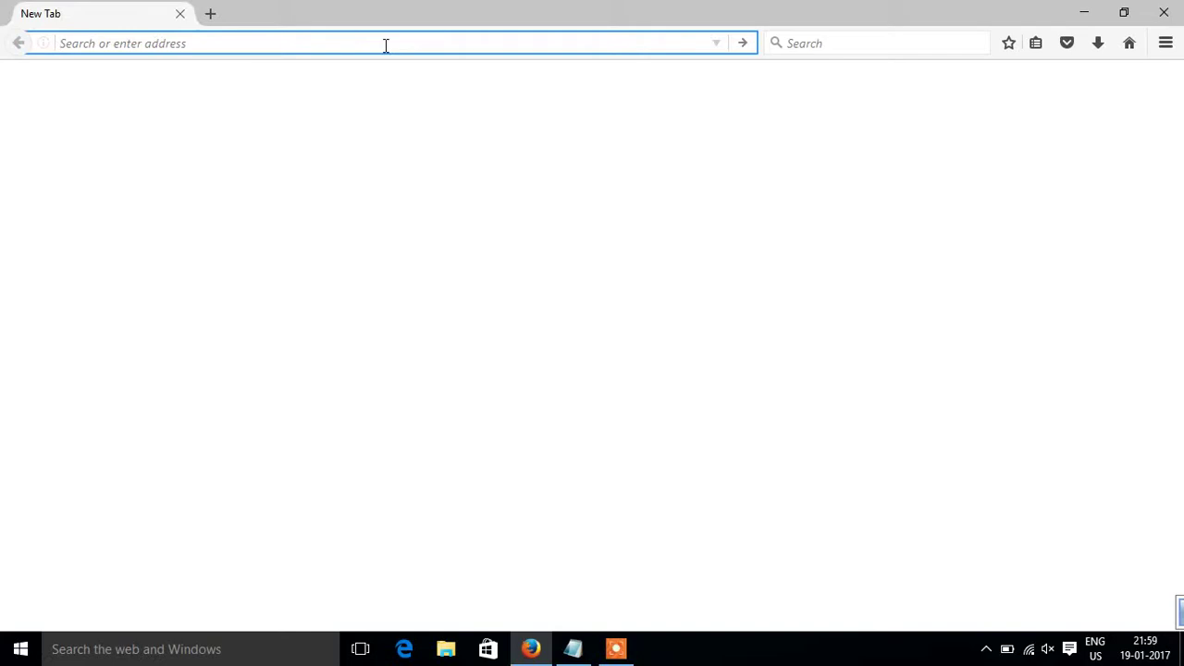
Step: Reach the Free Cam page via ispringsolutions.com's All Products, then type an e-mail address for the download
type("w")
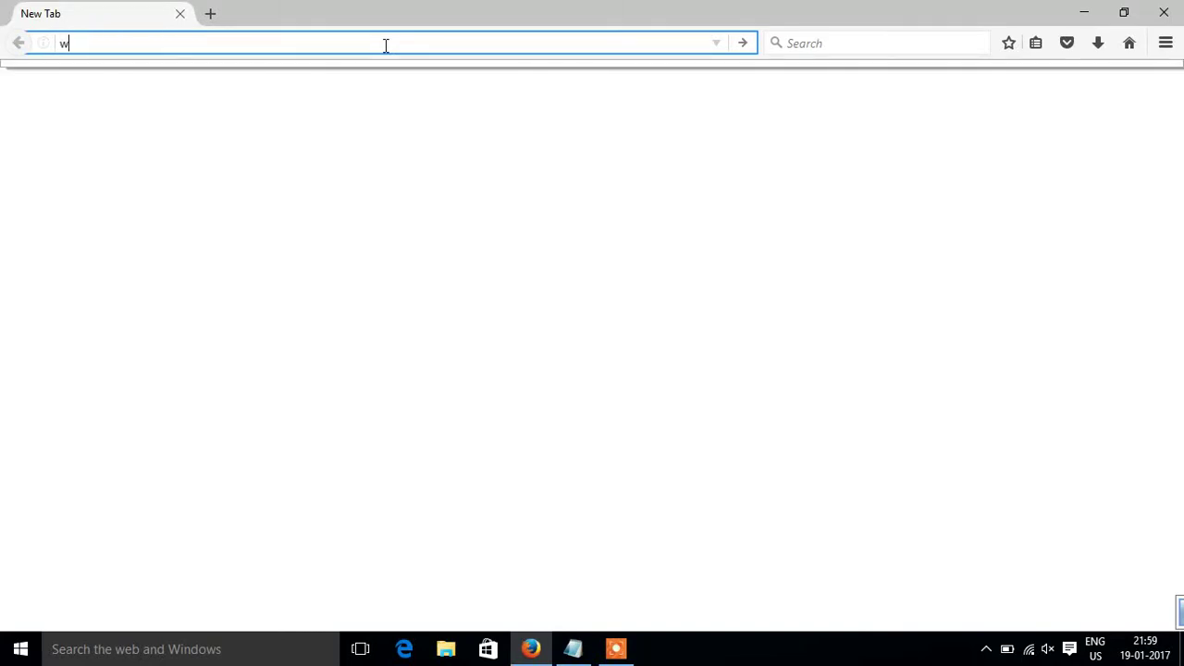
type("ww.ispringsolutions.com")
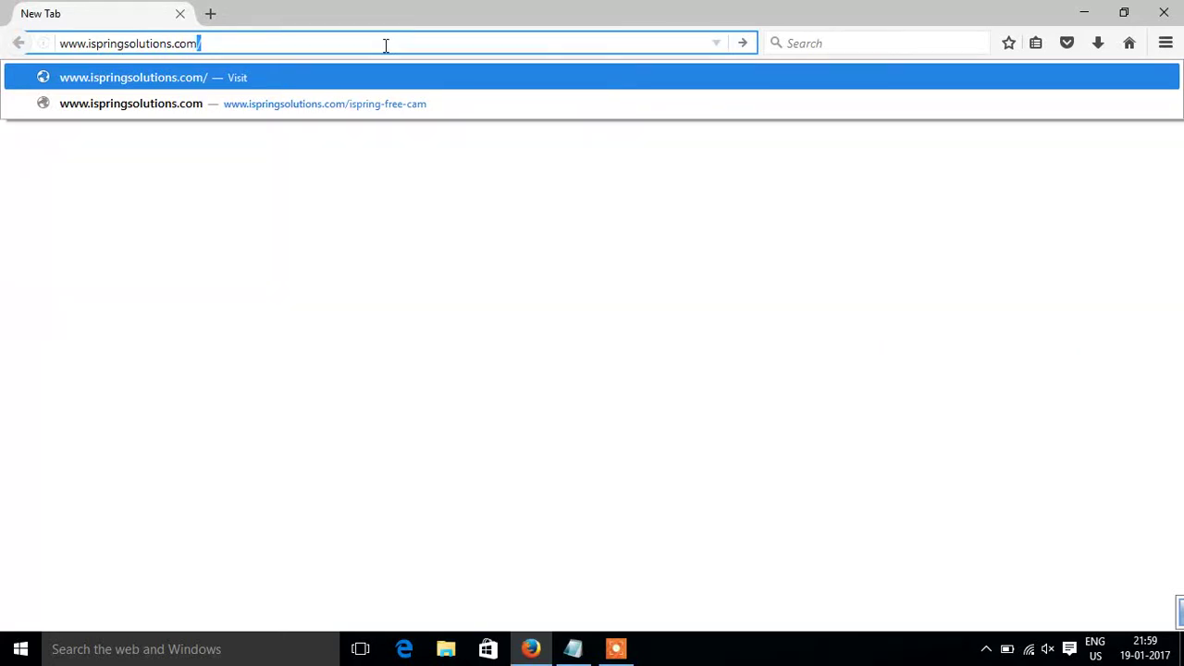
key("Return")
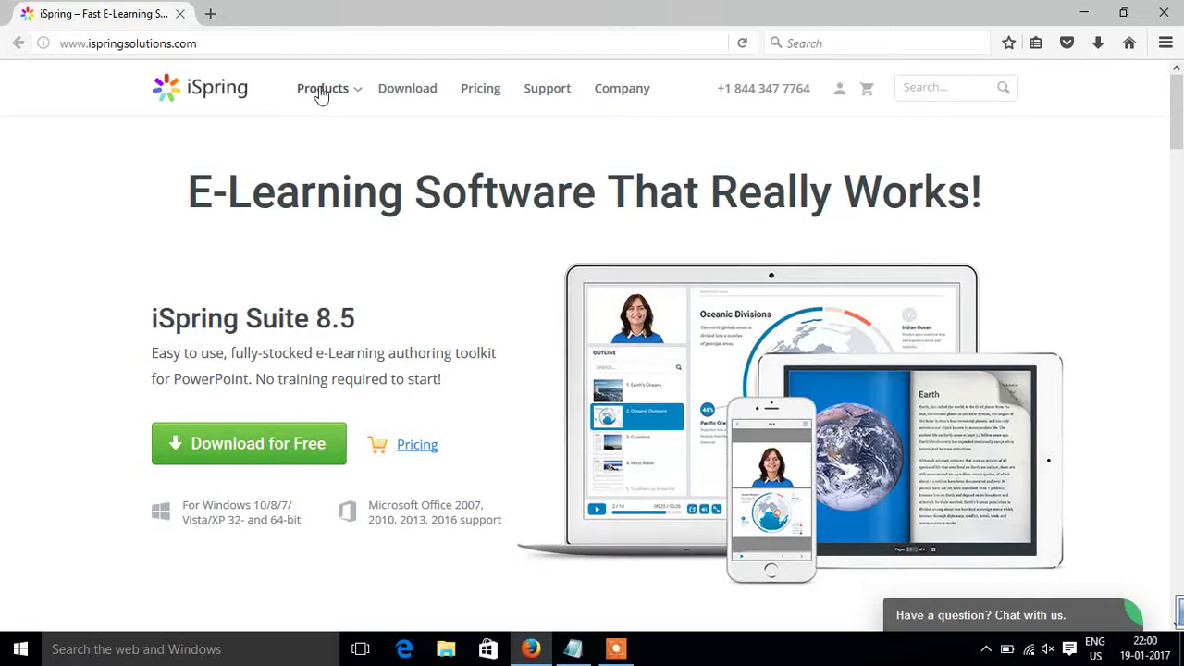
mouse_move(322, 90)
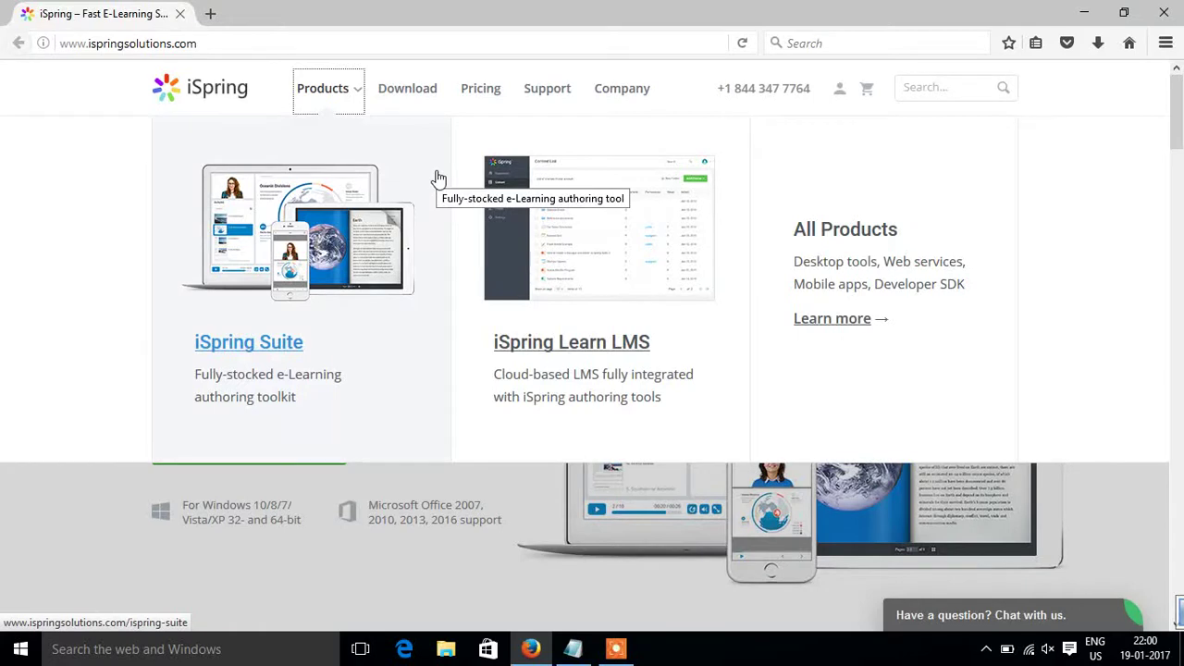
left_click(817, 226)
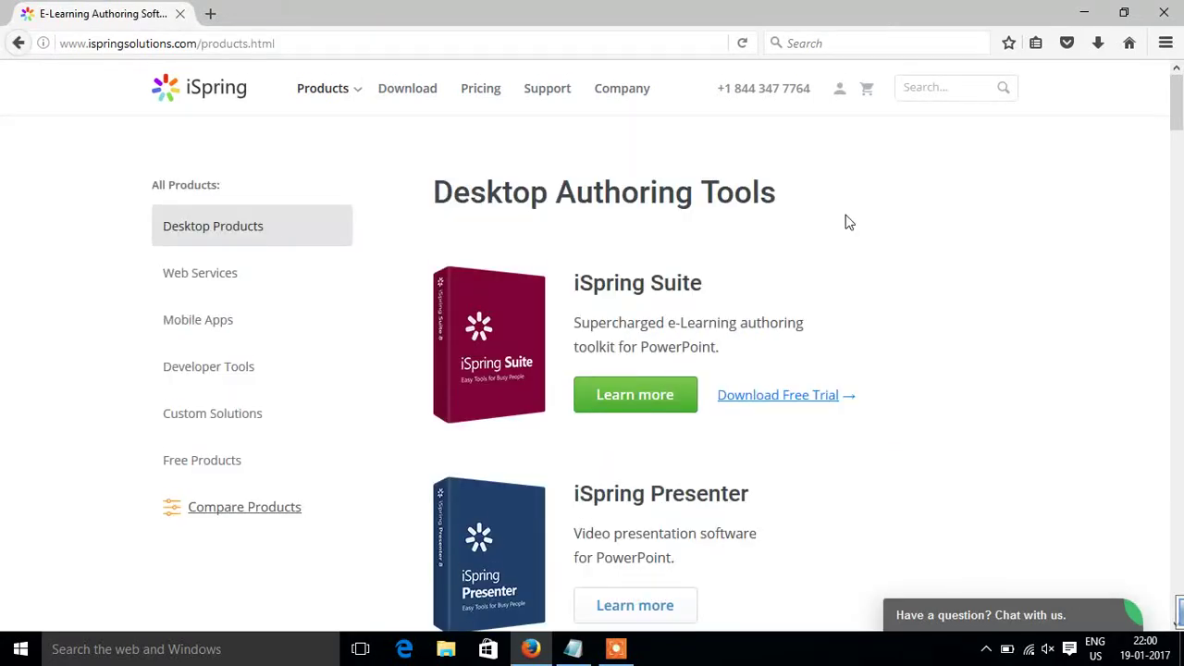
left_click(1181, 307)
scroll(1181, 307, "down", 15)
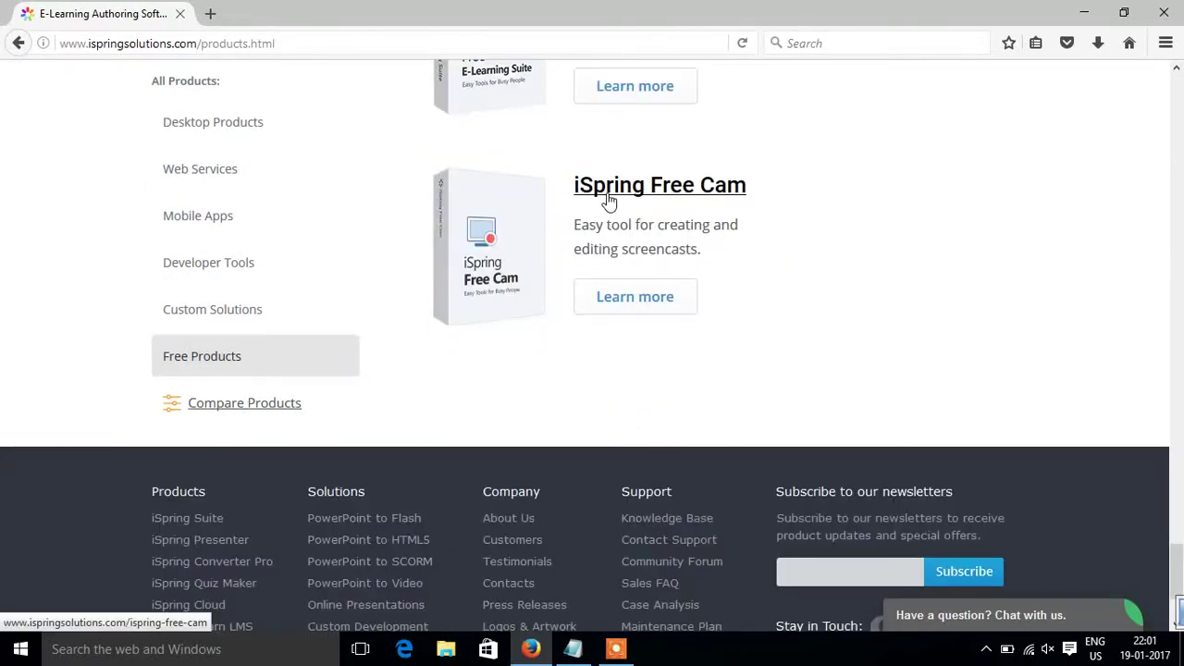
left_click(607, 194)
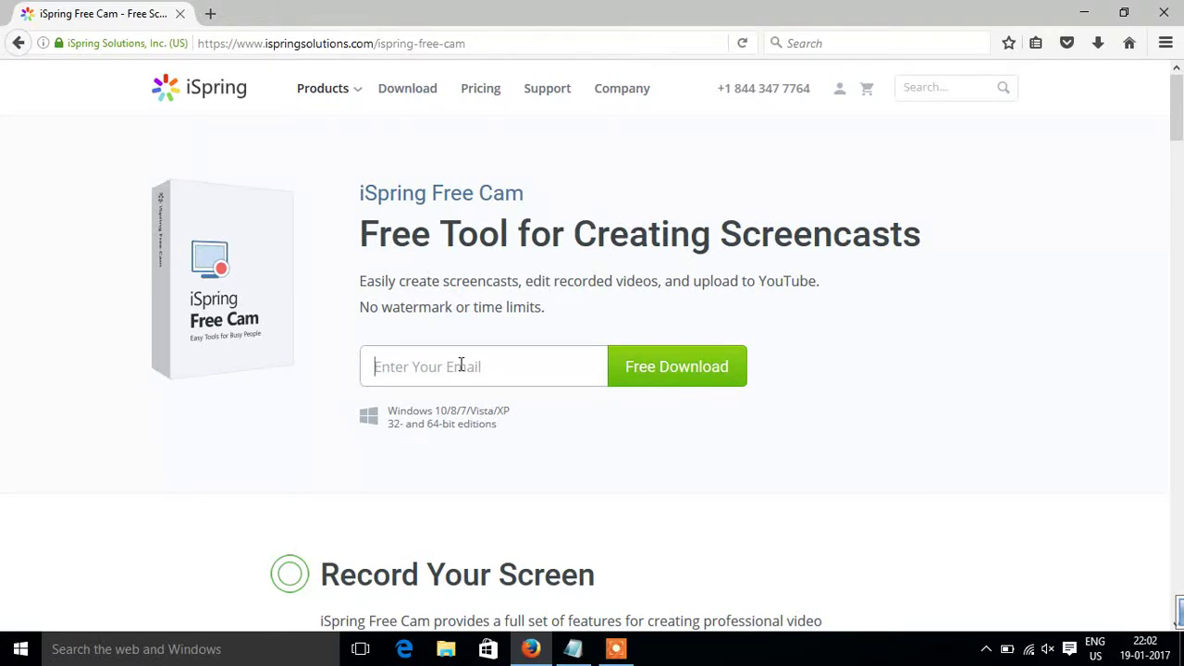
left_click(461, 364)
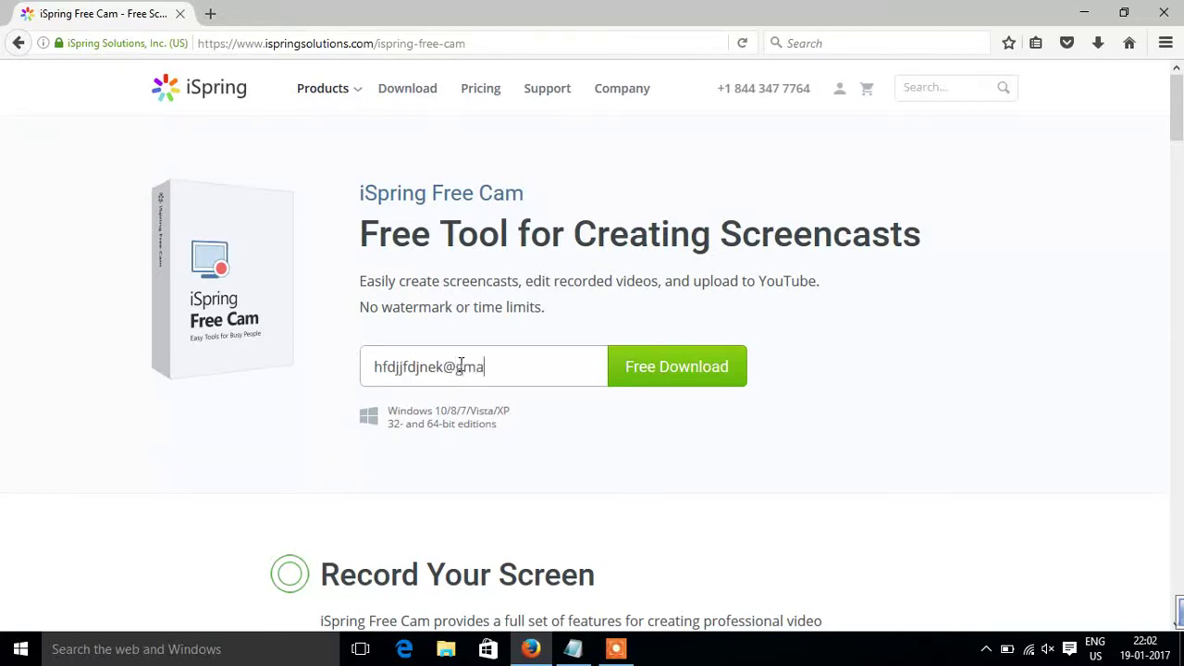
Step: Save the 22.9 MB ispring_free_cam_8_3_0.msi and run it from Firefox's downloads list
left_click(676, 367)
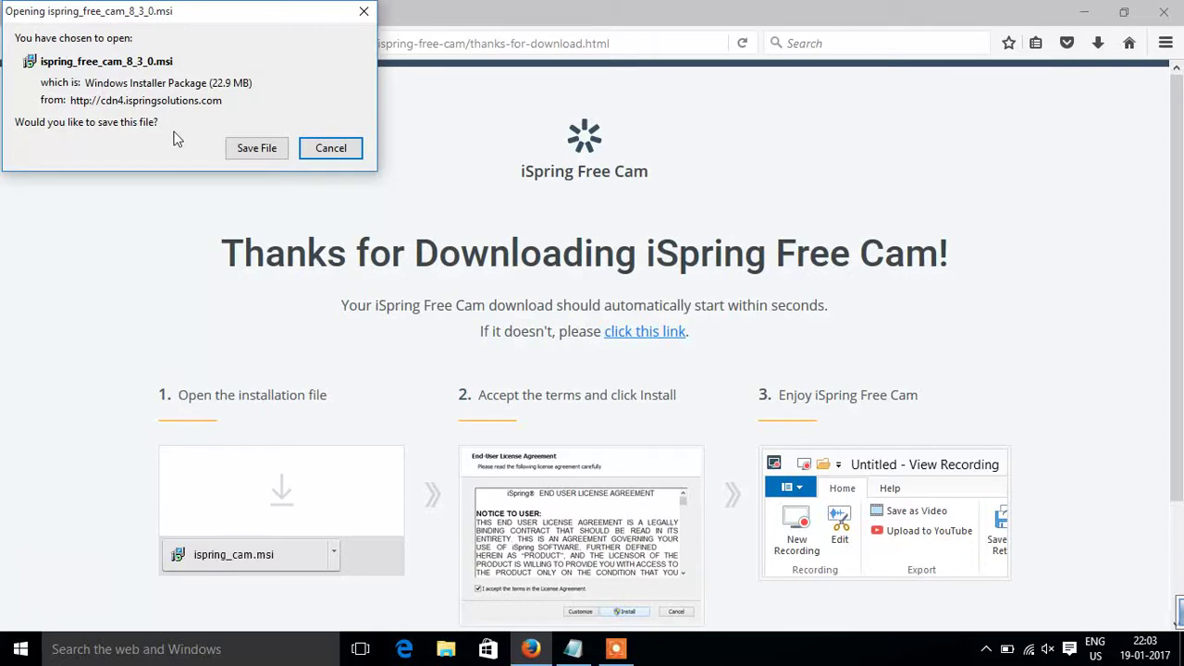
left_click(249, 149)
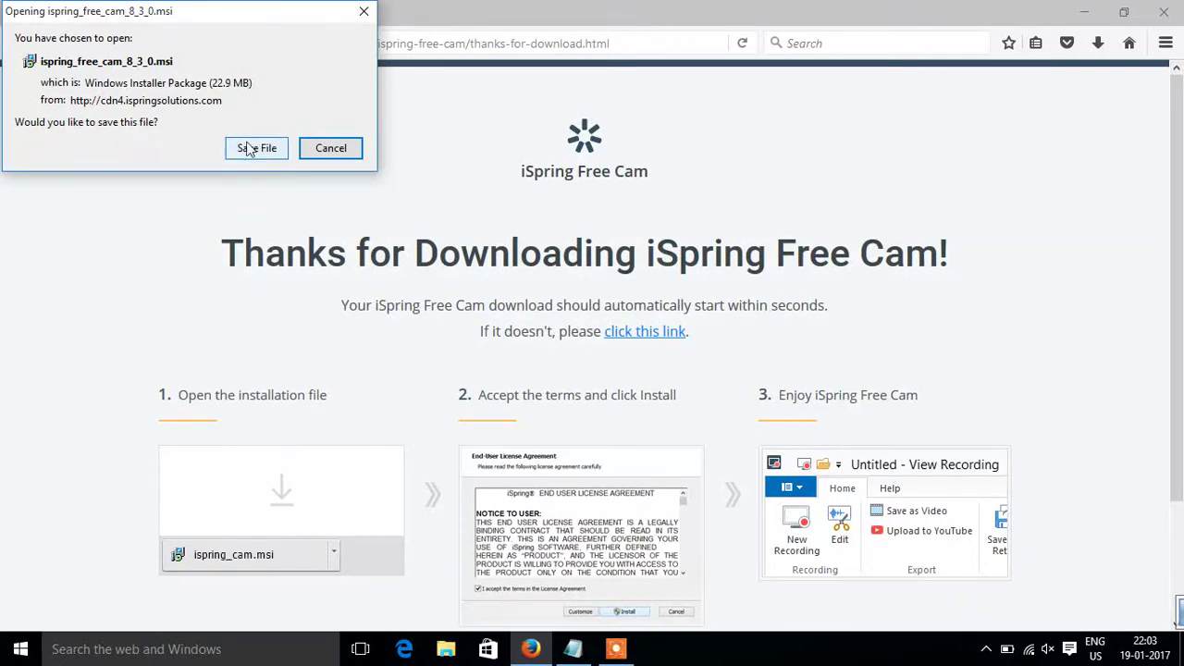
left_click(221, 268)
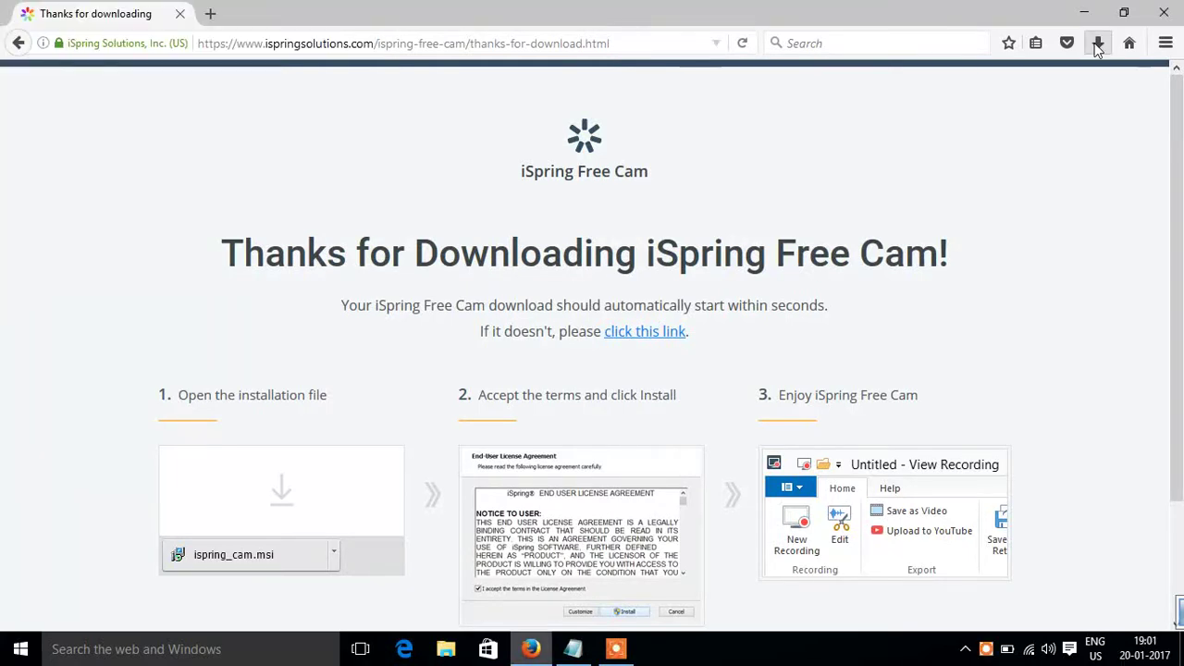
left_click(1097, 44)
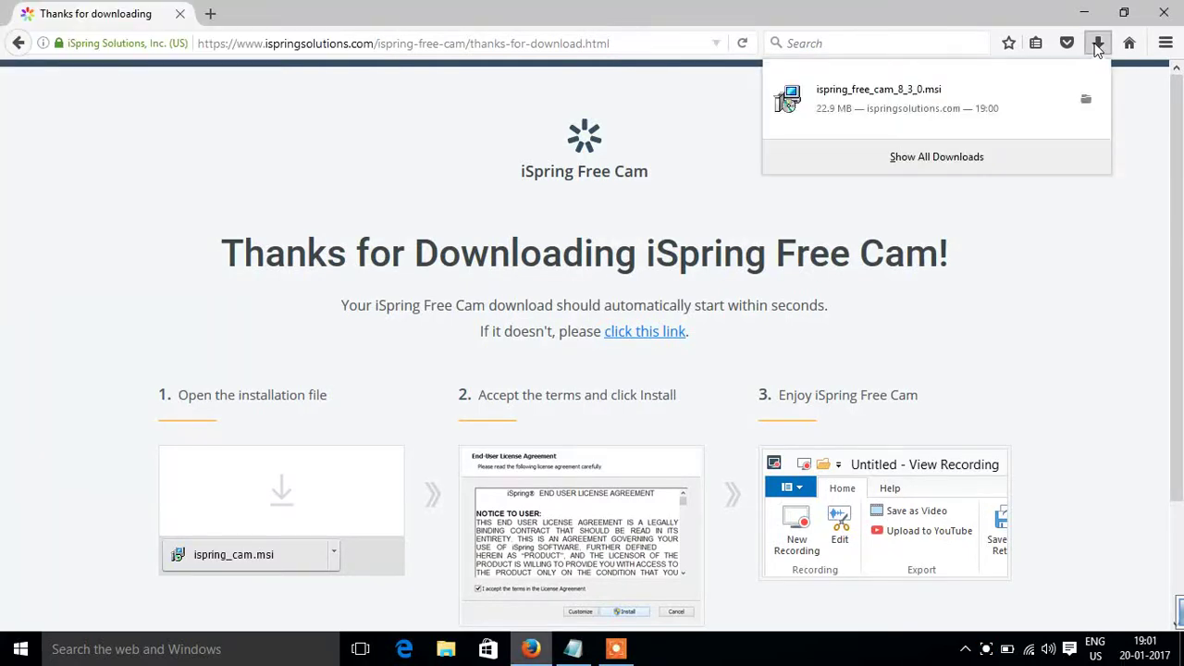
left_click(845, 98)
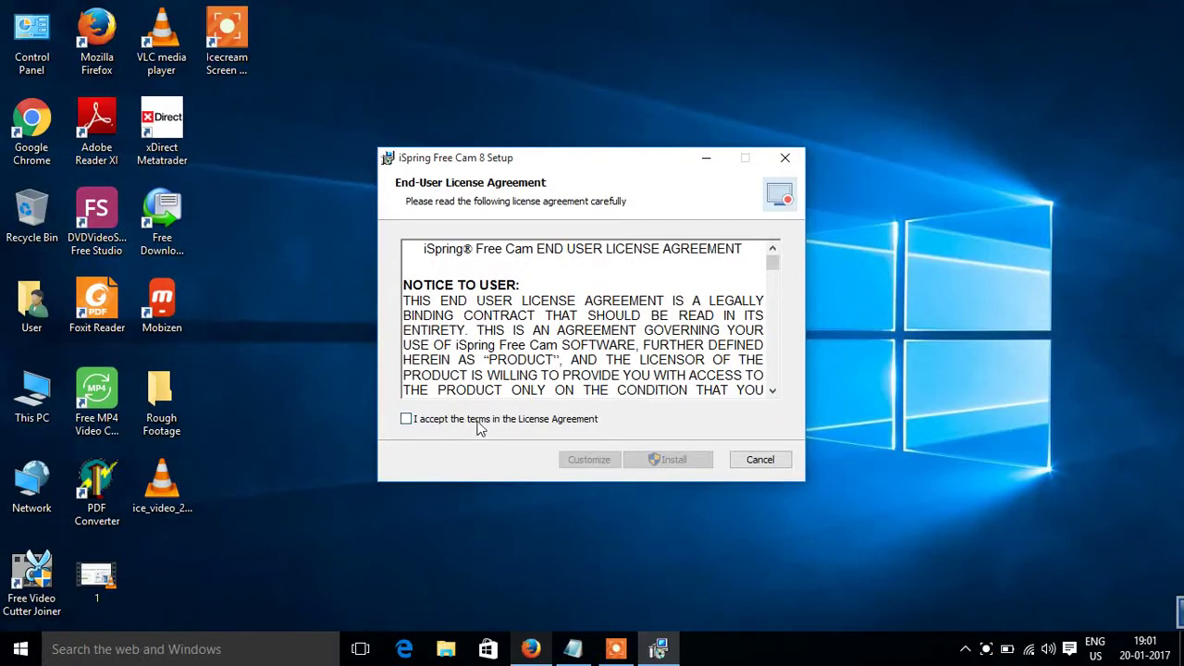
Step: Accept the license, install iSpring Free Cam 8, and finish with the program launching
left_click(478, 424)
left_click(657, 461)
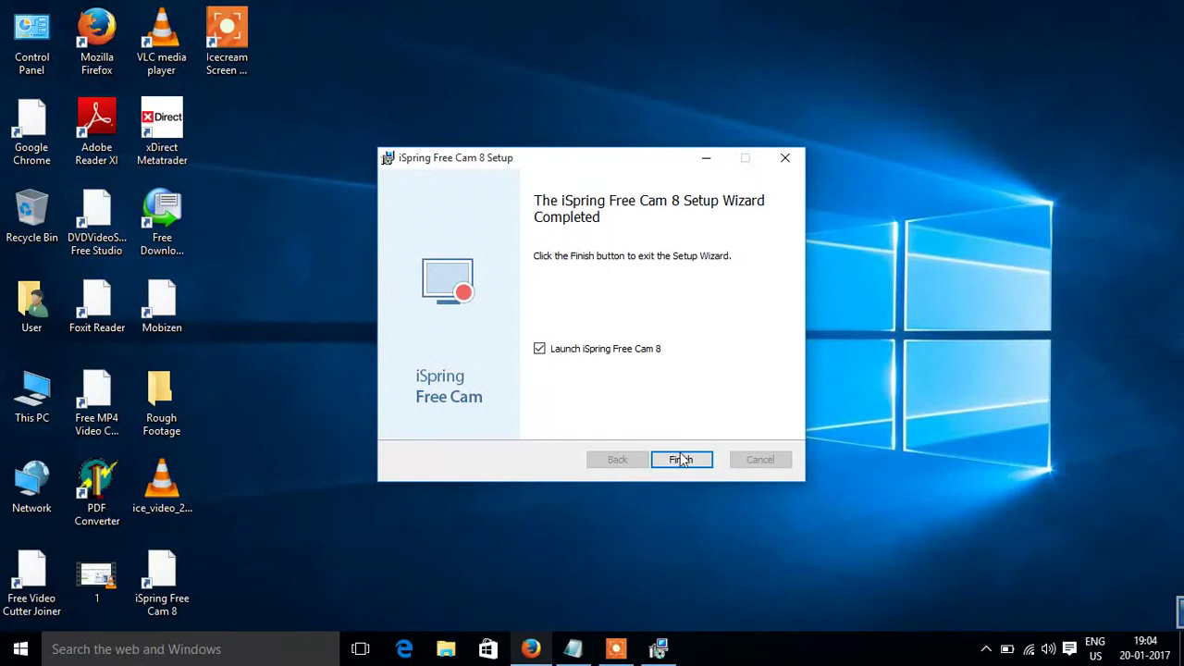
left_click(681, 459)
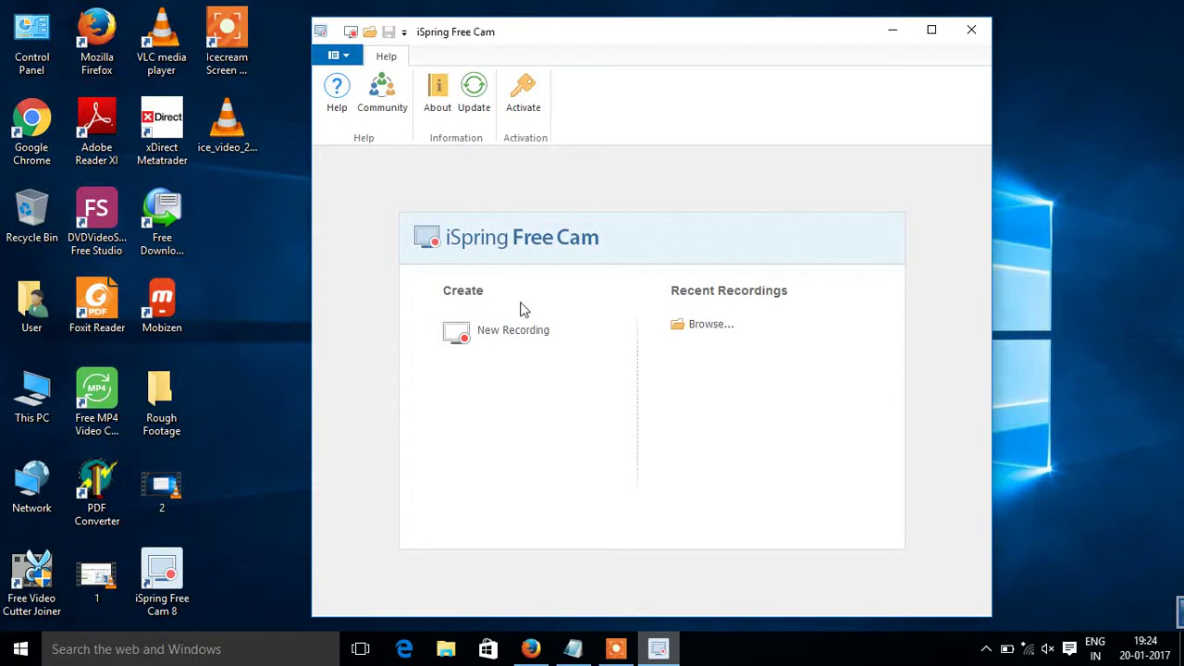
Step: Start a new recording, resize the capture frame to 1198 × 674, and record a 15-second clip
left_click(509, 330)
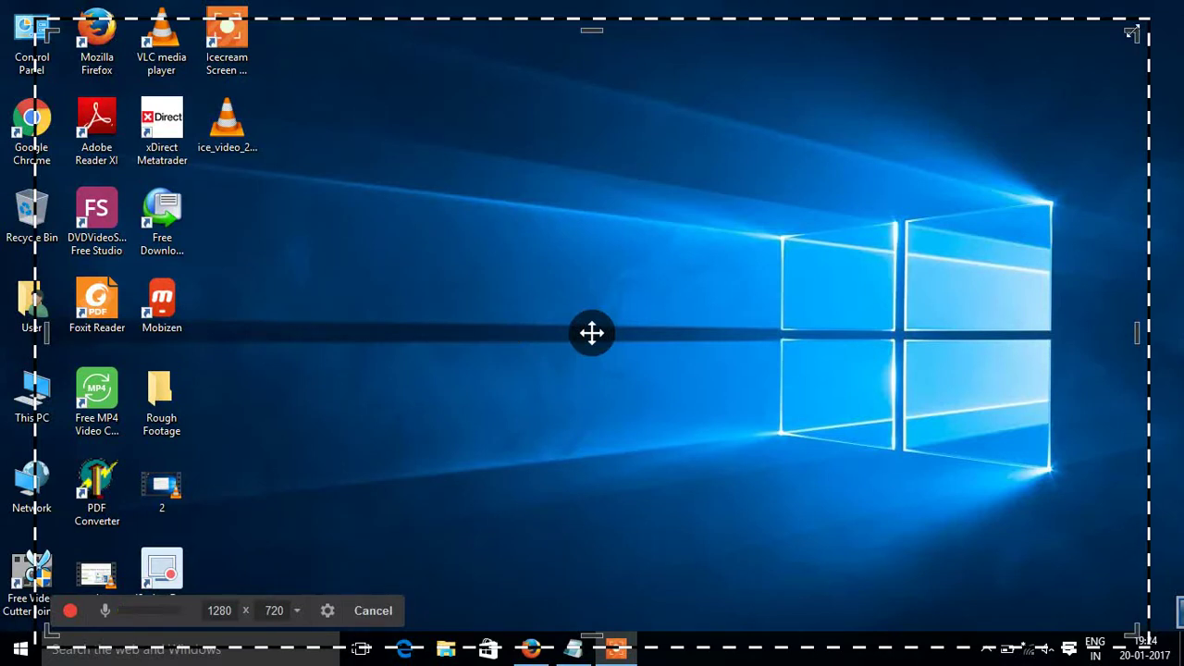
left_click_drag(1130, 32, 1047, 183)
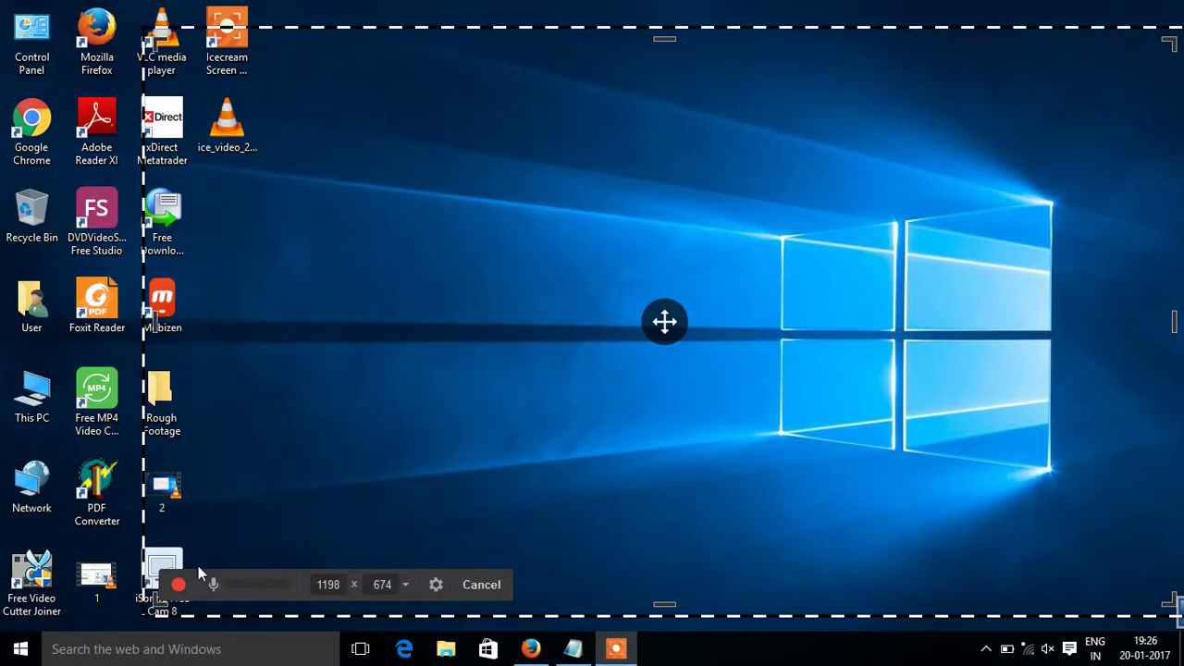
left_click(177, 585)
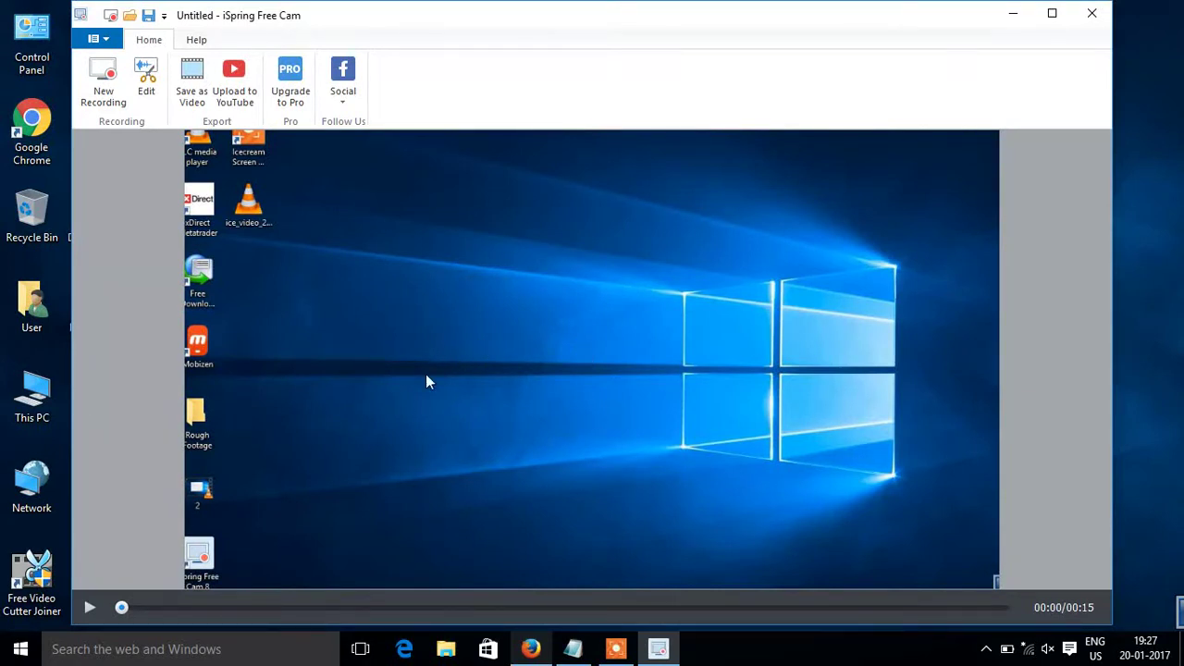
Step: Play the Untitled 15-second recording in the preview window
left_click(89, 607)
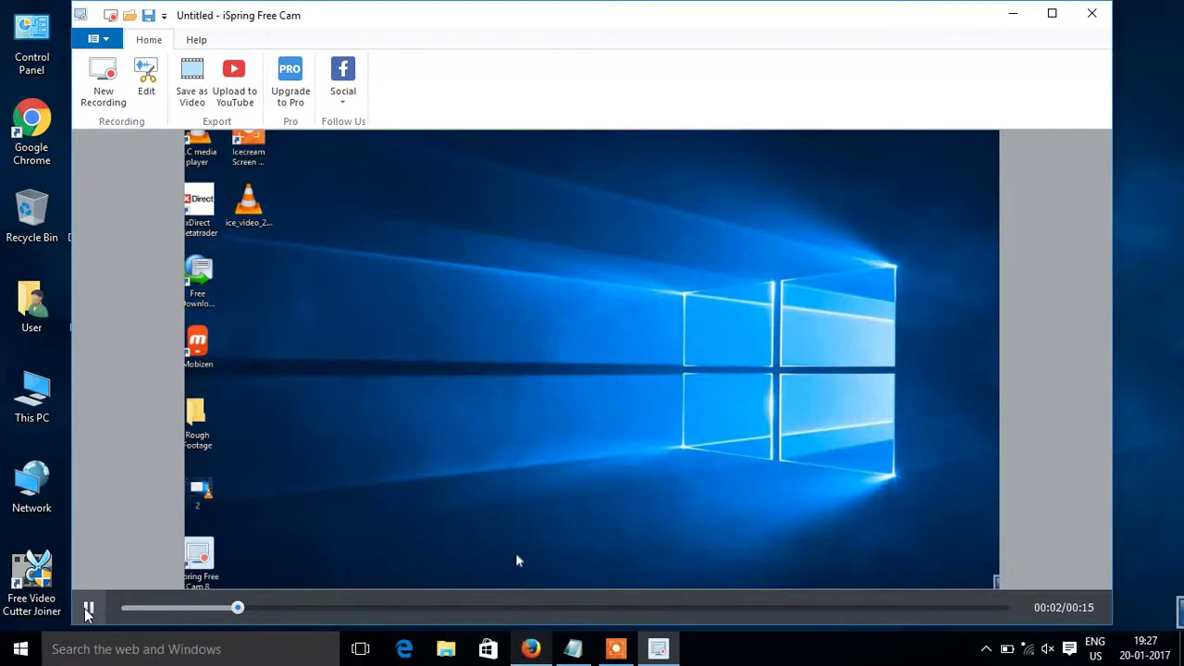